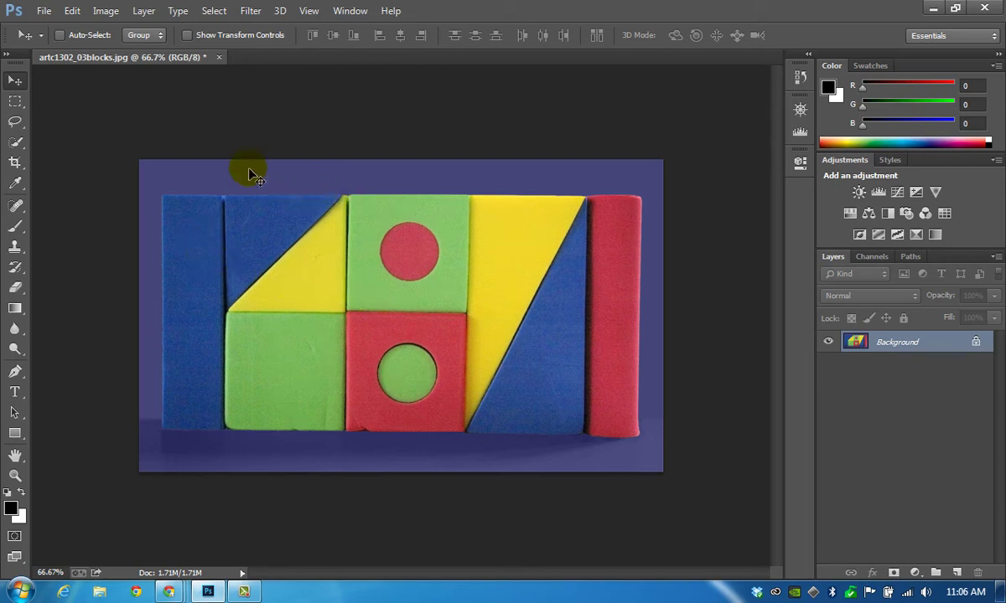
- Select the lower-left green square with the Rectangular Marquee and copy it to Layer 1
left_click(17, 102)
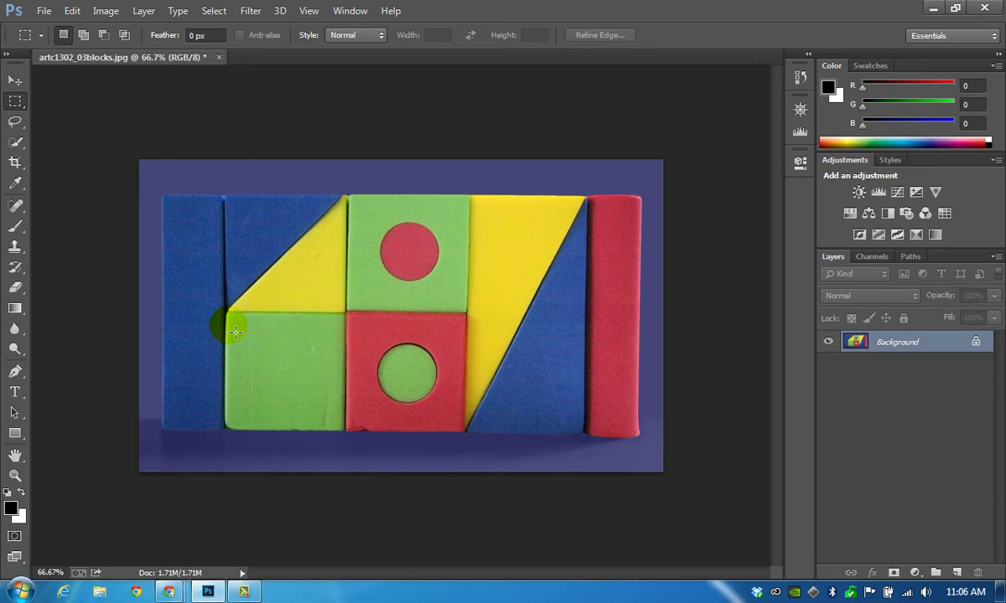
left_click_drag(228, 314, 349, 434)
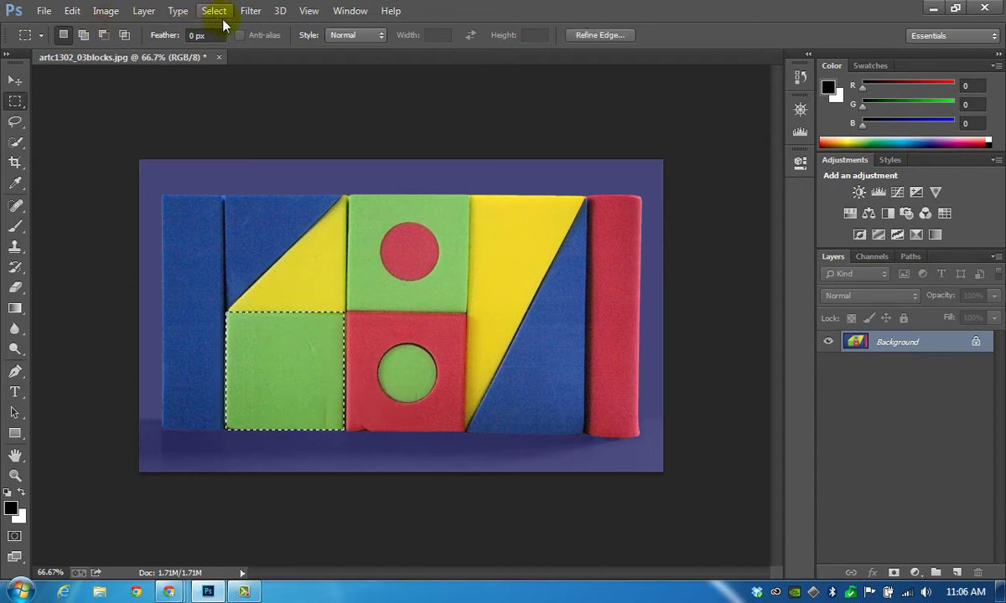
left_click(149, 10)
mouse_move(156, 32)
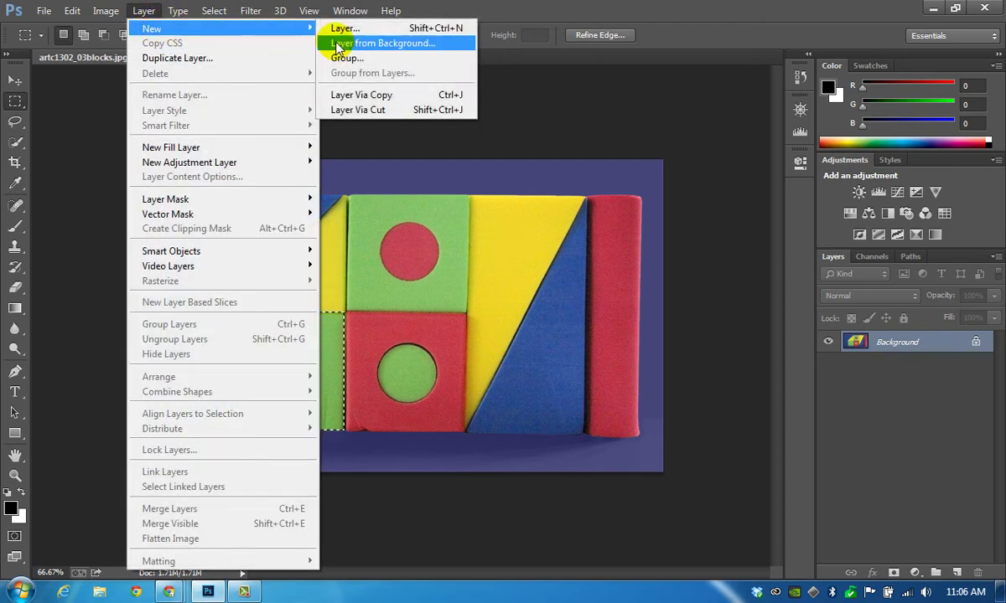
left_click(382, 100)
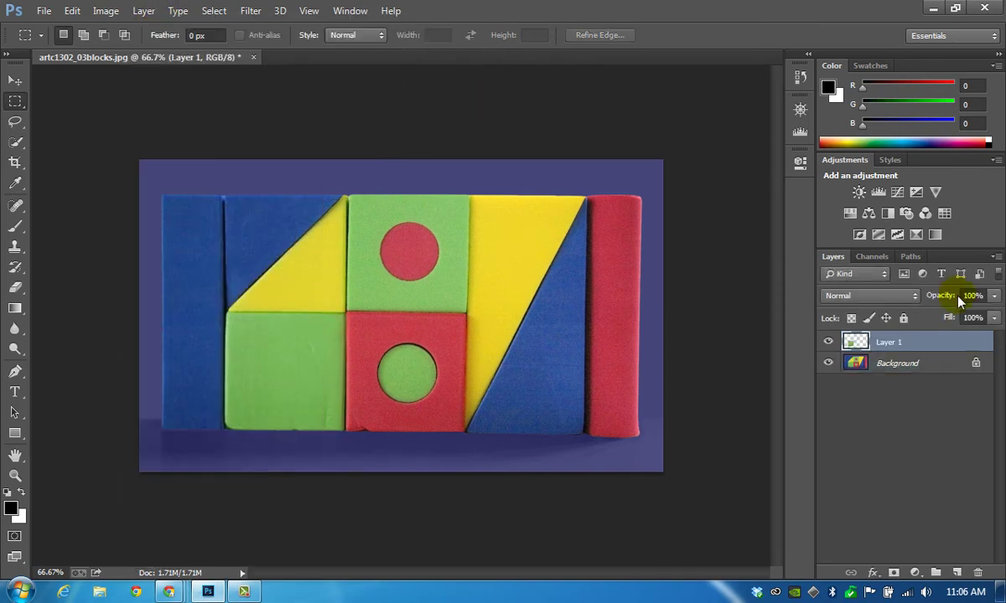
- Hide and reshow the Background to check the copy, then make Background active
left_click(832, 365)
left_click(831, 365)
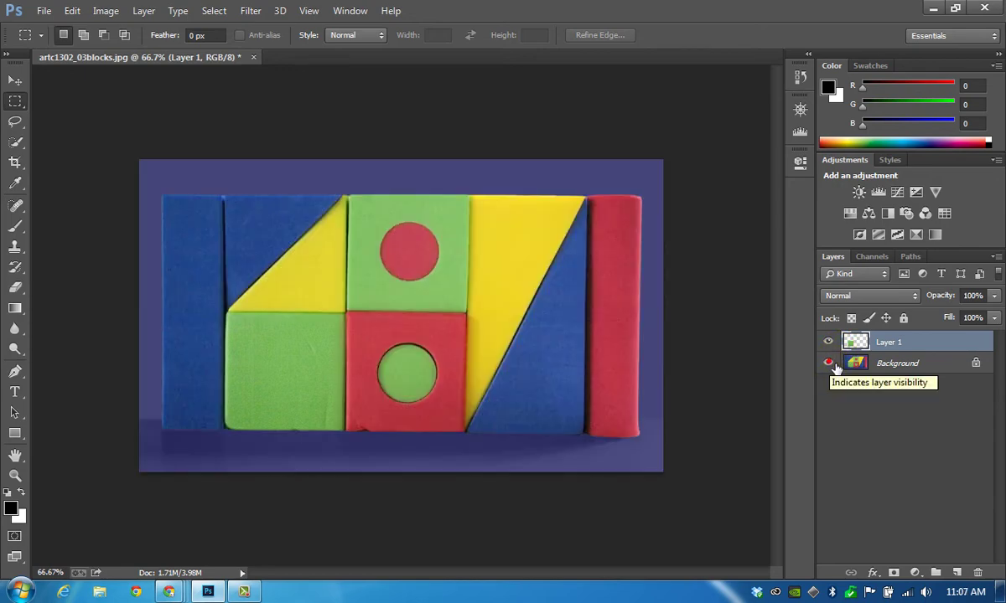
left_click(911, 372)
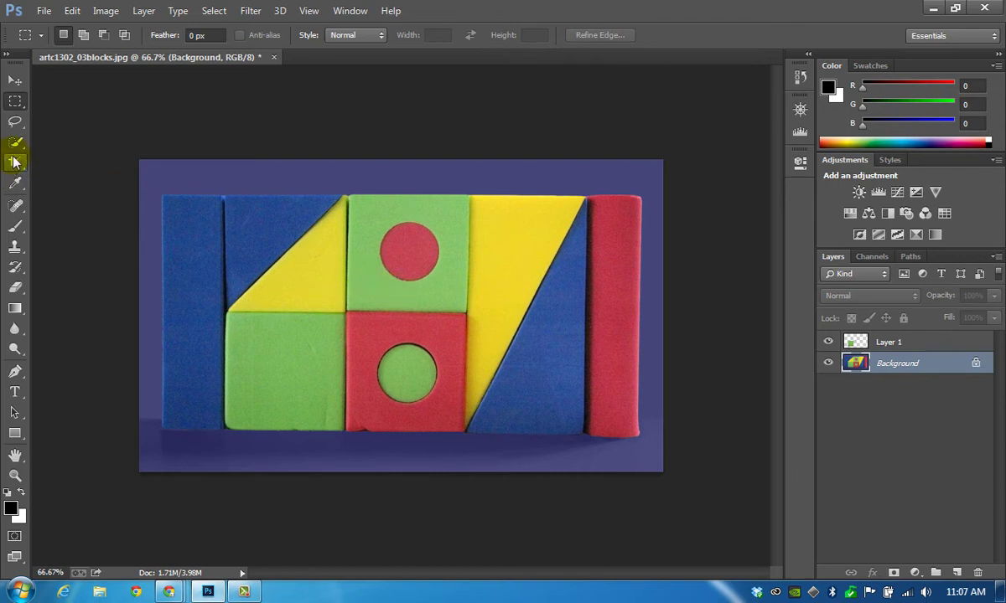
- Outline the blue upper-left triangle with the Polygonal Lasso, copy it to Layer 2, and reselect Background
left_click_drag(15, 122, 84, 141)
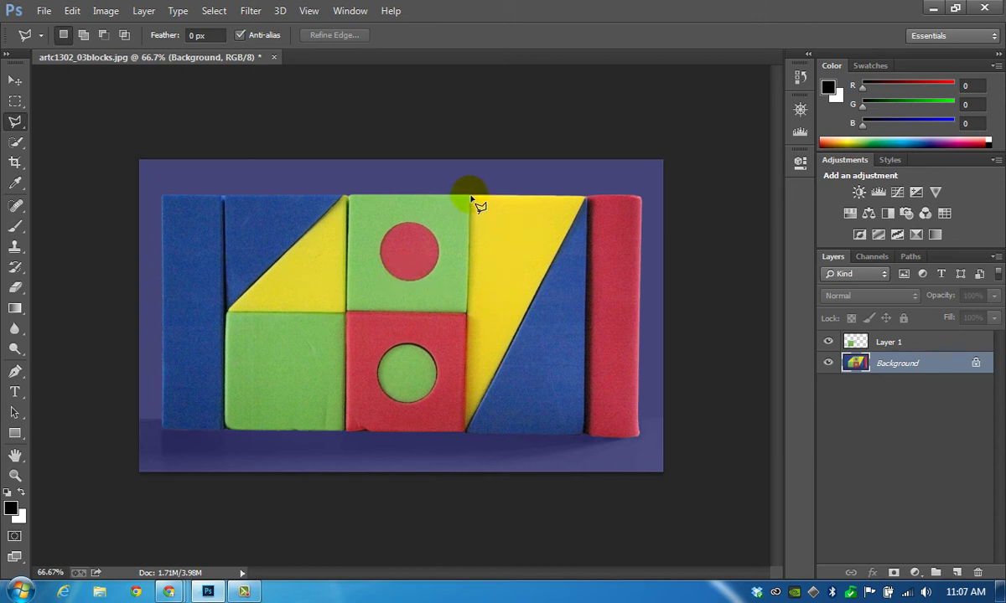
left_click(346, 200)
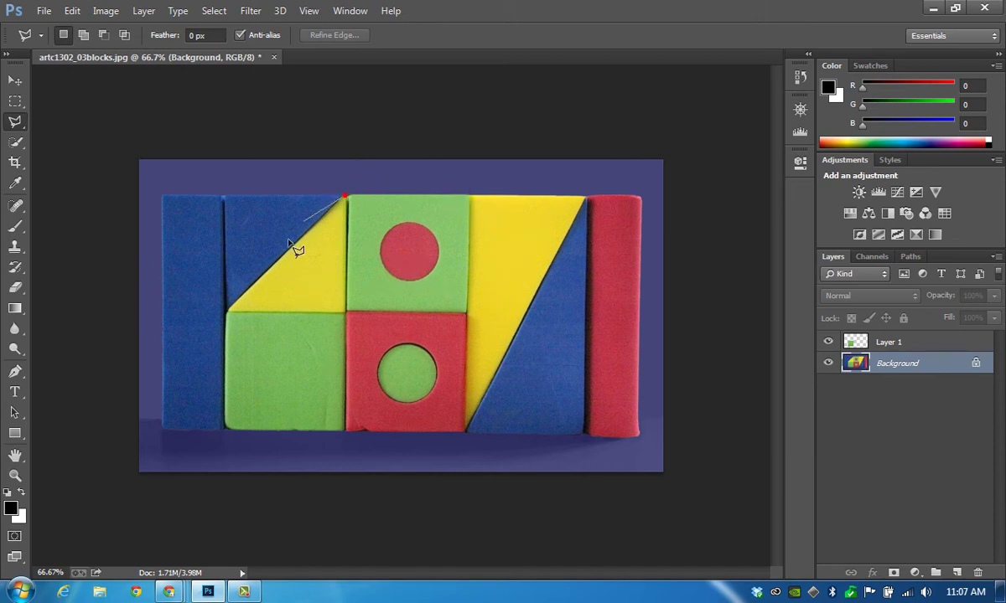
left_click(227, 309)
left_click(226, 199)
left_click(345, 199)
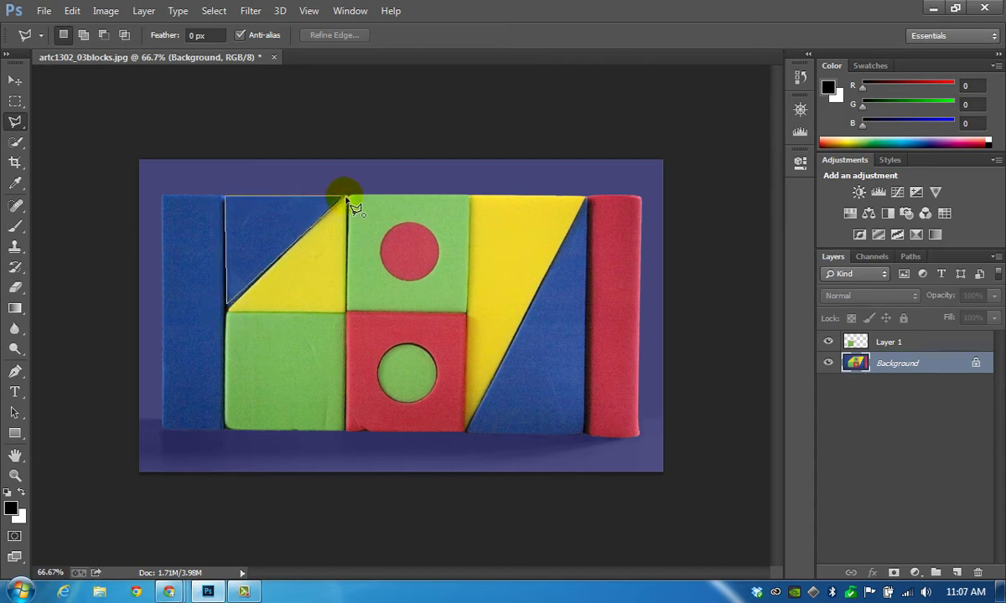
left_click(346, 199)
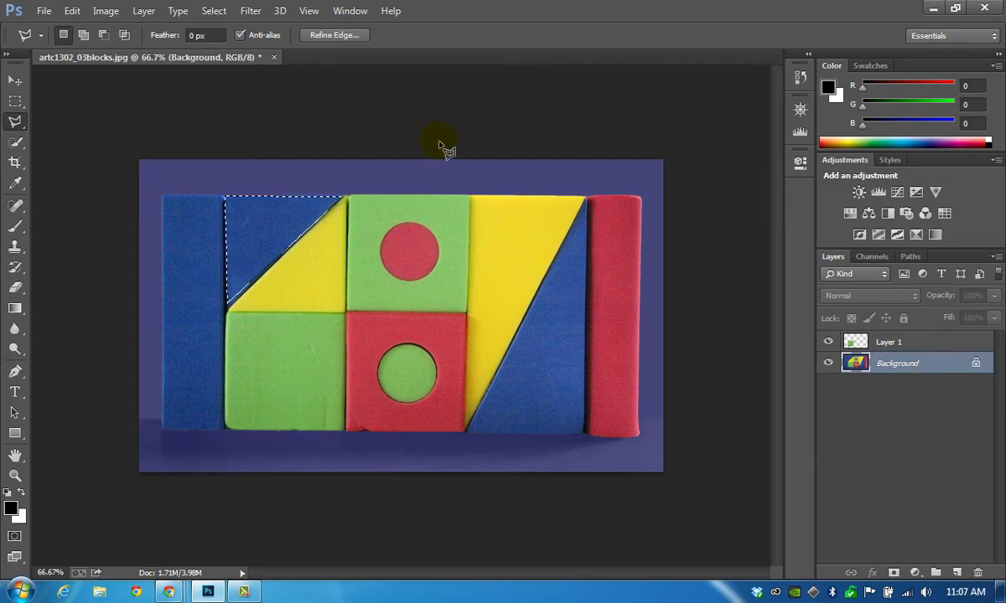
left_click(148, 11)
mouse_move(298, 28)
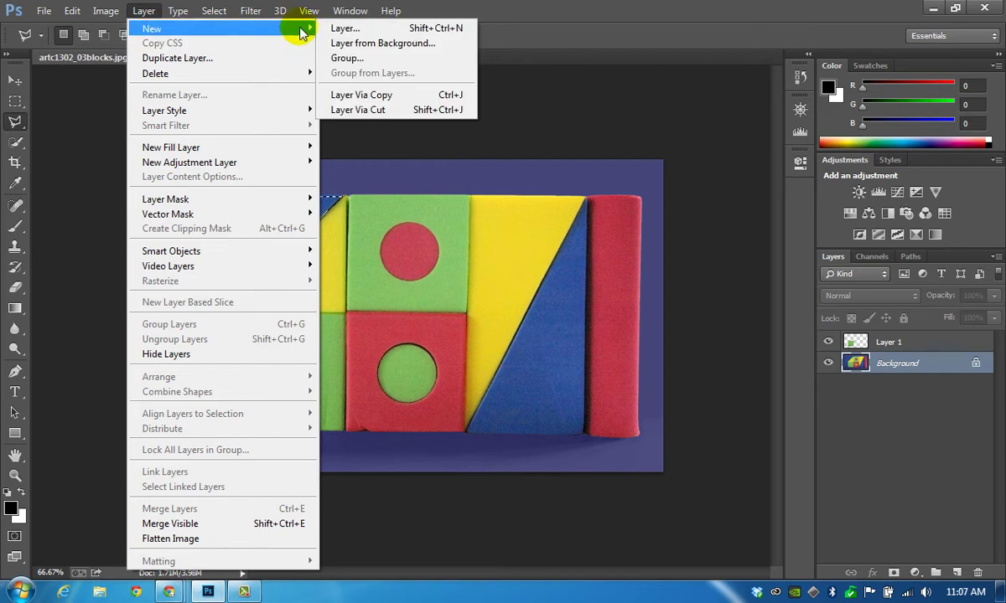
left_click(405, 97)
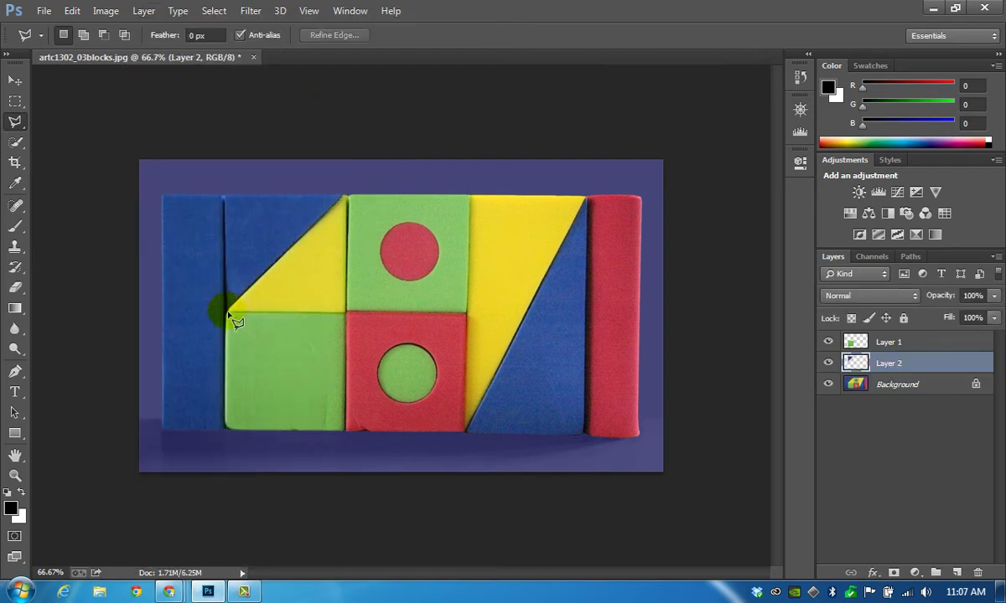
left_click(926, 387)
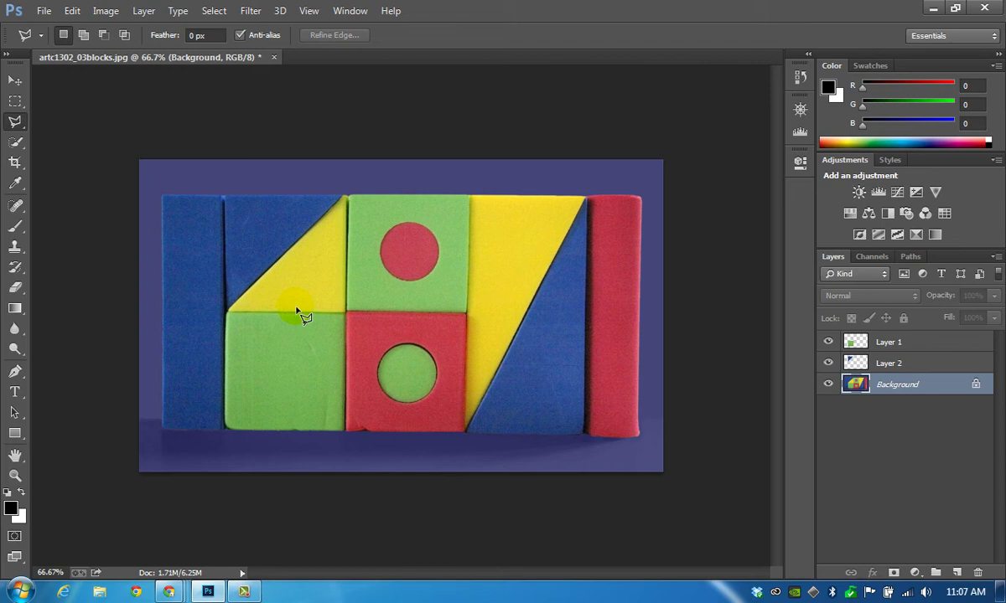
- Outline the yellow triangle, copy it to Layer 3, and reselect Background
left_click(227, 312)
left_click(346, 313)
left_click(346, 199)
left_click(343, 199)
left_click(227, 311)
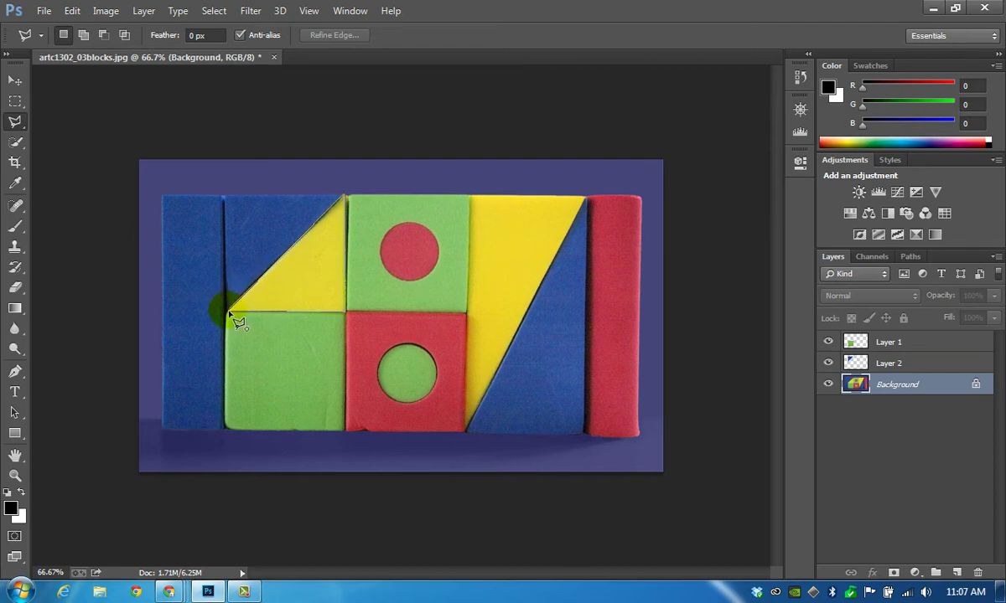
left_click(232, 312)
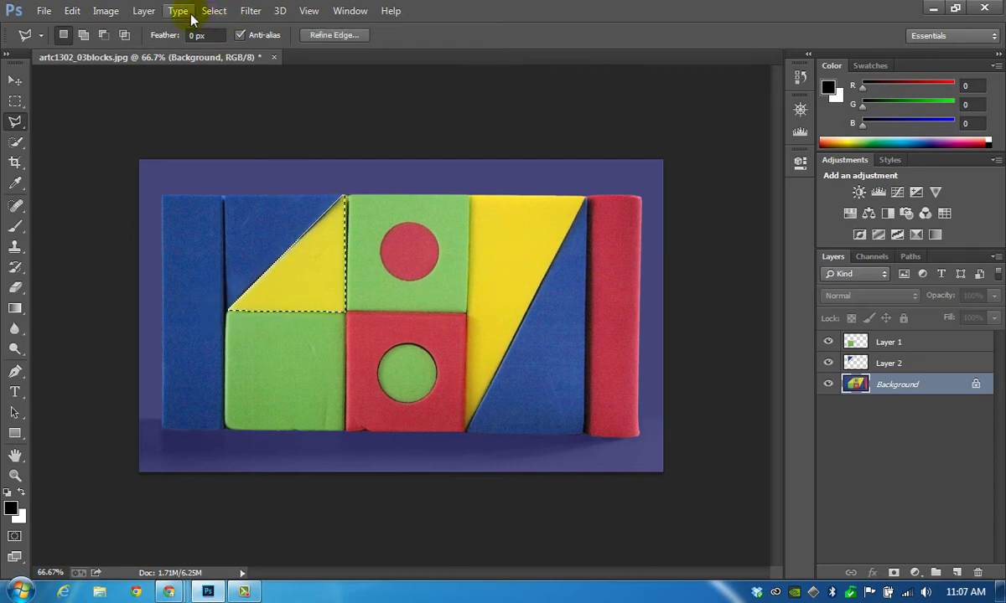
left_click(144, 11)
mouse_move(254, 35)
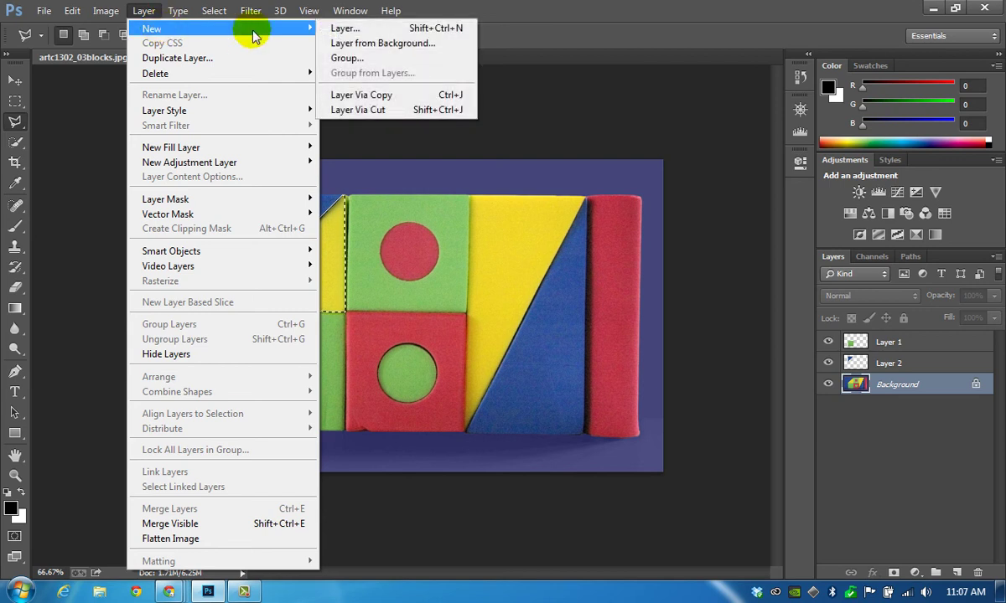
left_click(379, 95)
left_click(925, 408)
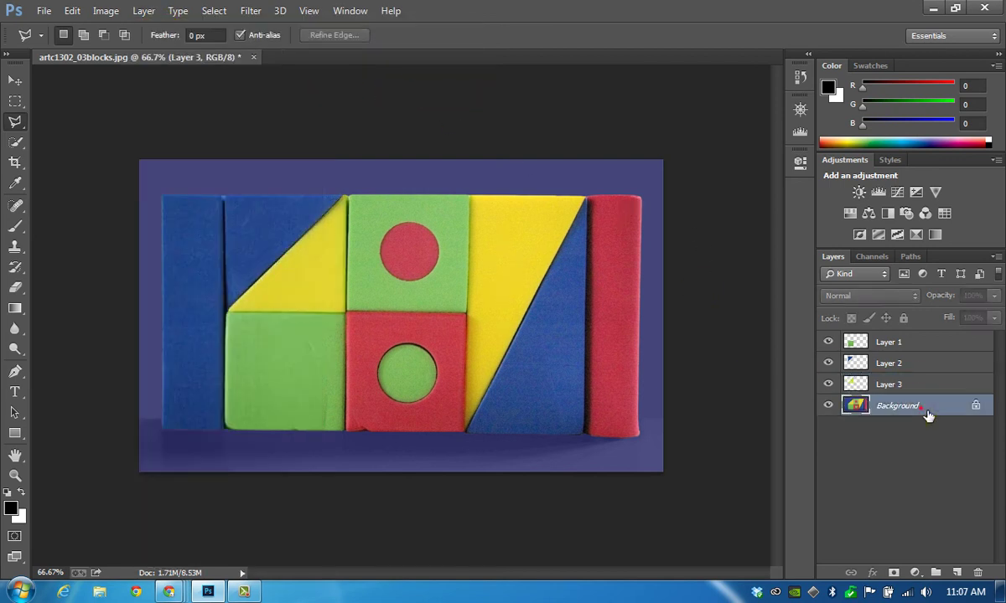
- Quick Select the upper green block without its red circle, copy it to Layer 4, and reselect Background
left_click(16, 140)
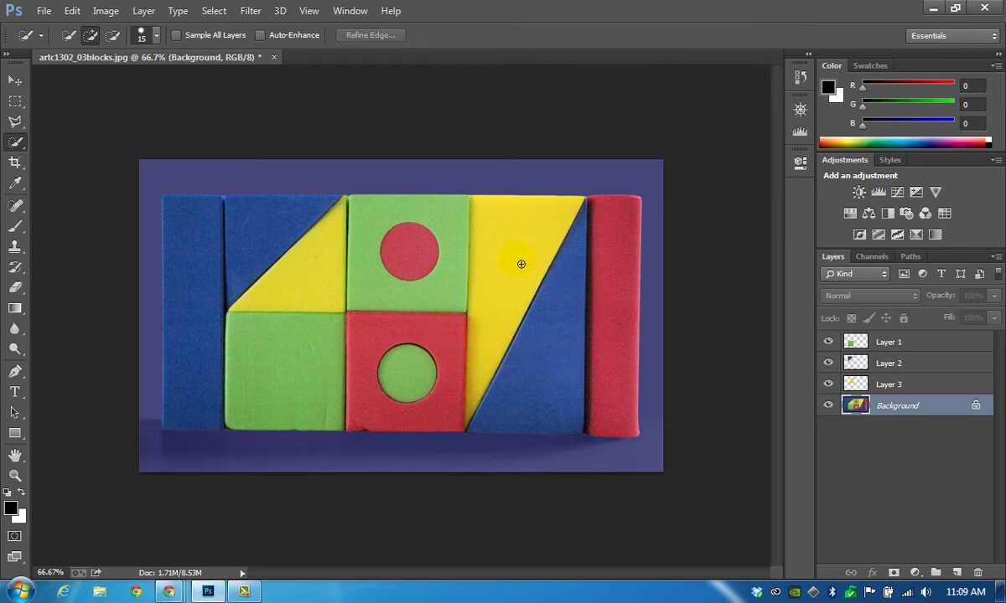
left_click(447, 213)
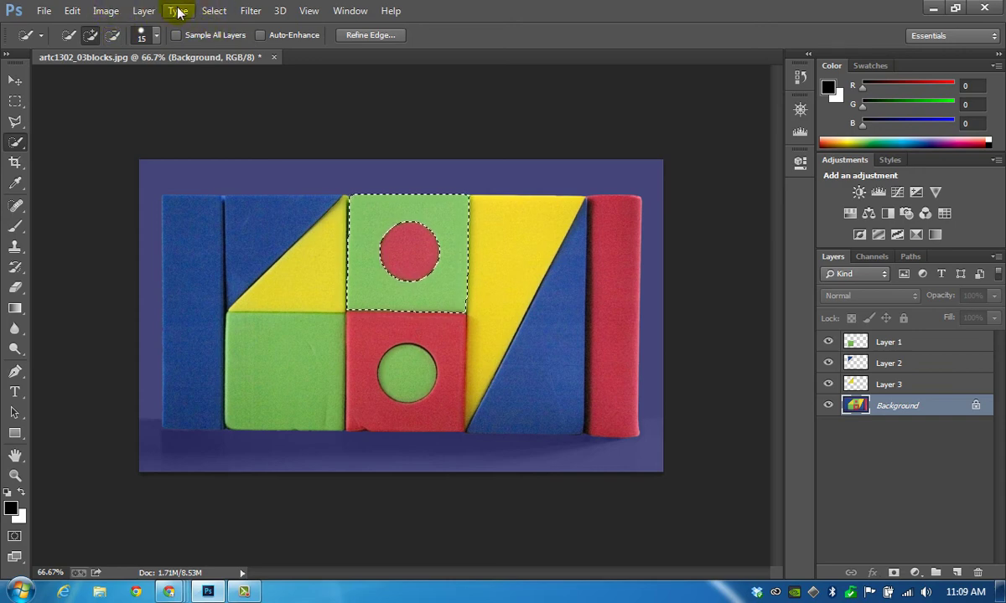
left_click(143, 11)
left_click(251, 11)
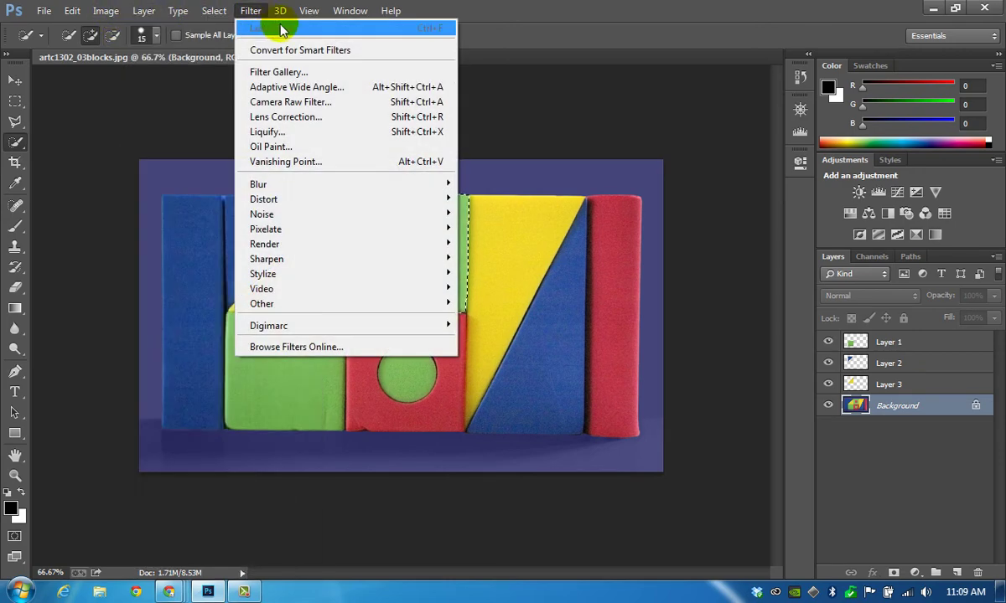
mouse_move(143, 11)
mouse_move(155, 29)
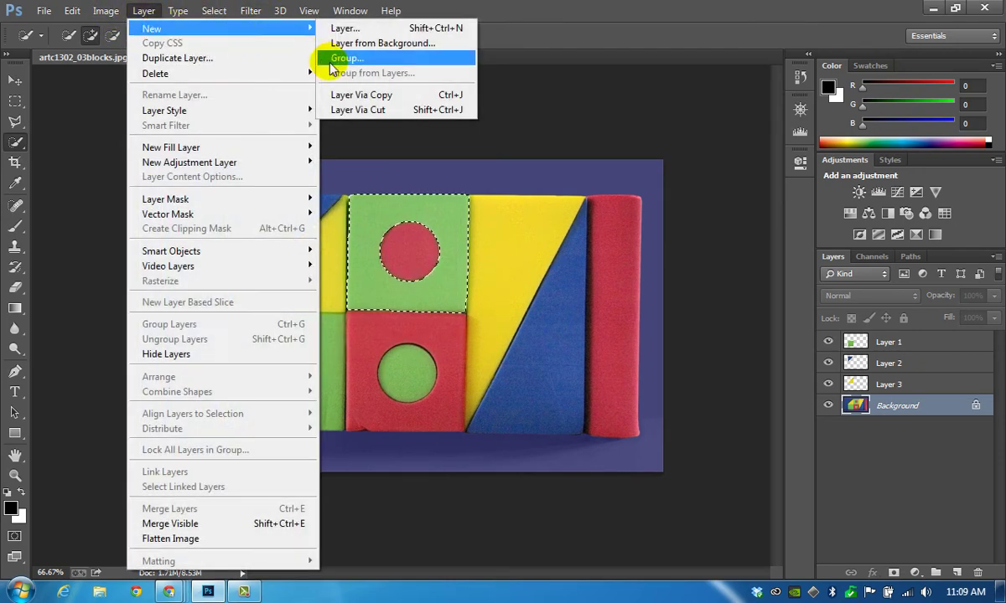
left_click(370, 96)
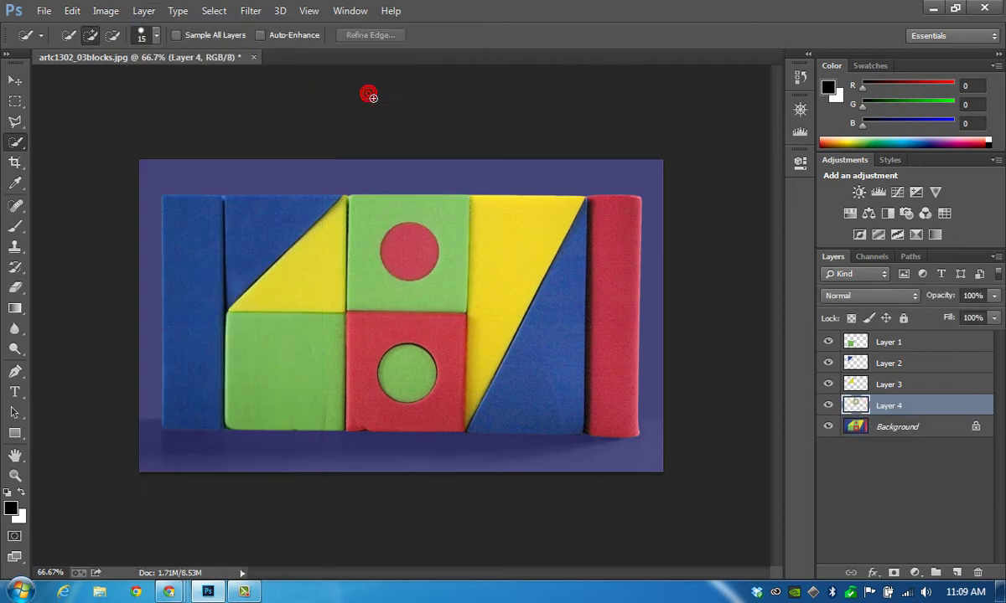
left_click(920, 429)
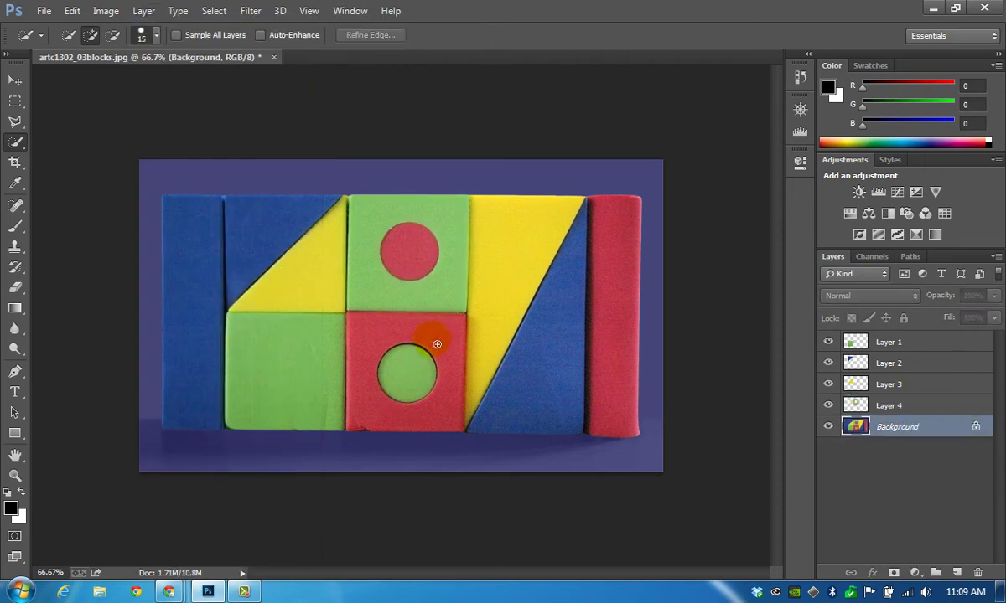
- Quick Select the red circle on the green block, copy it to Layer 5, and reselect Background
left_click(417, 261)
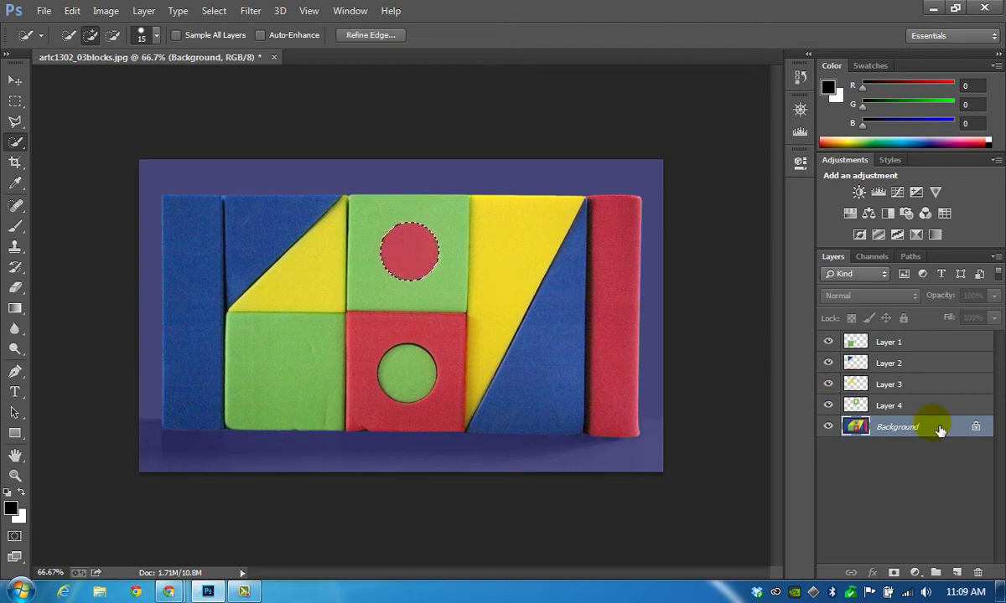
left_click(173, 10)
mouse_move(143, 10)
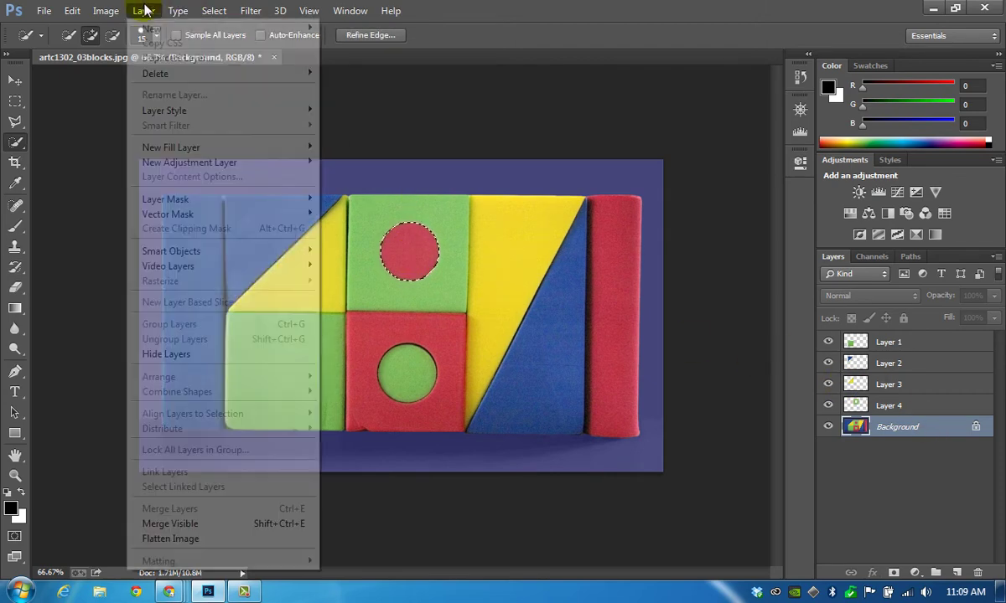
mouse_move(198, 29)
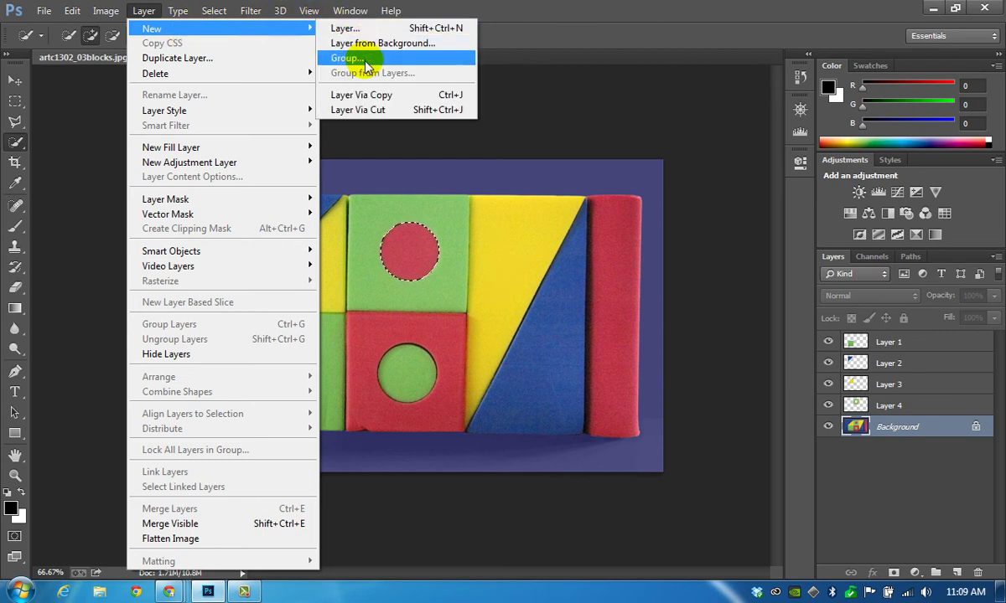
left_click(380, 94)
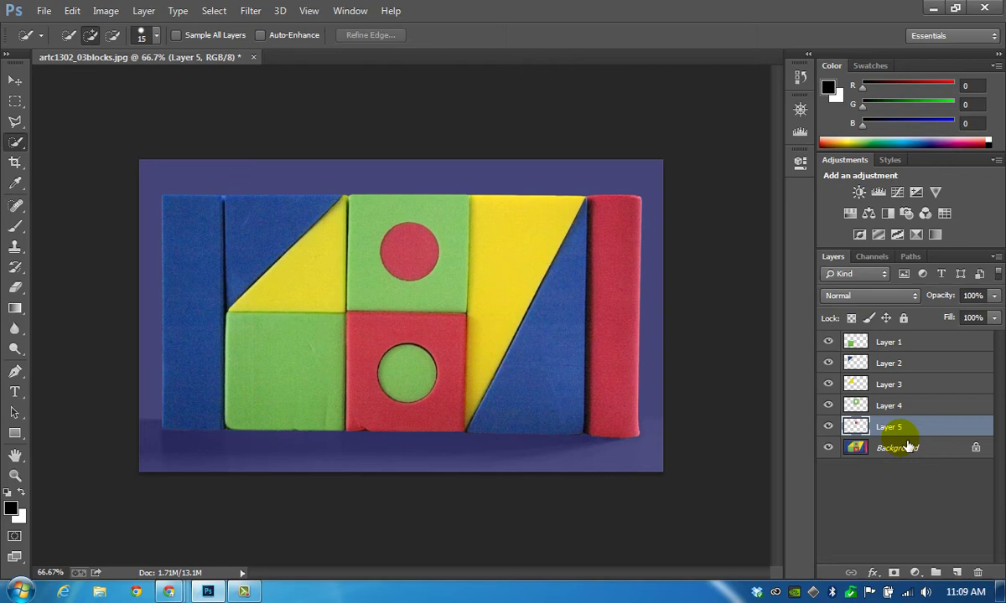
left_click(889, 450)
- Quick Select the red square block, copy it to Layer 6, and reselect Background
mouse_move(447, 352)
left_mouse_down()
mouse_move(444, 399)
mouse_move(360, 429)
left_mouse_up()
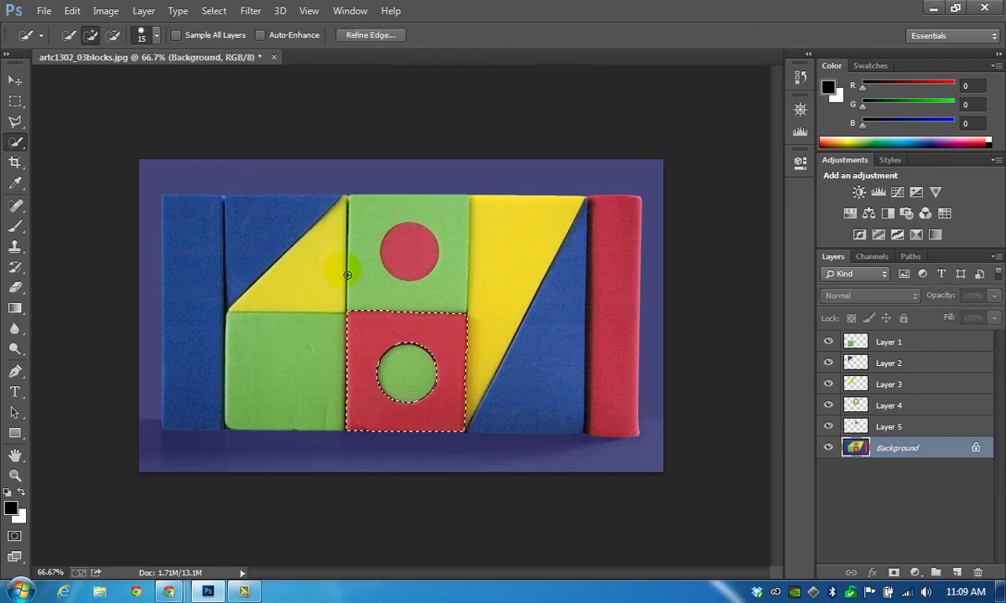
left_click(145, 11)
mouse_move(156, 29)
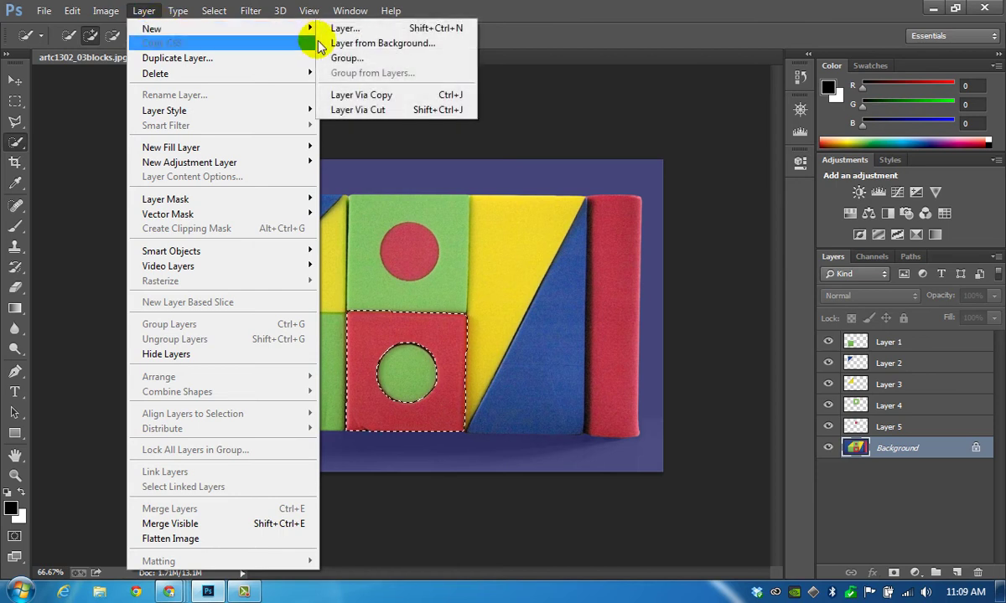
left_click(381, 95)
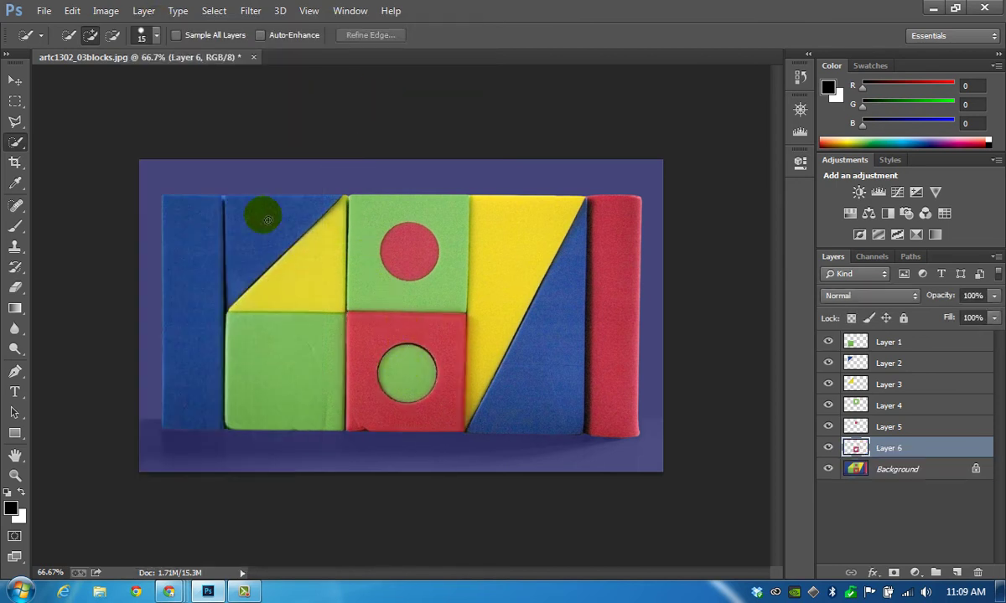
left_click(113, 35)
left_click(269, 261)
left_click(894, 472)
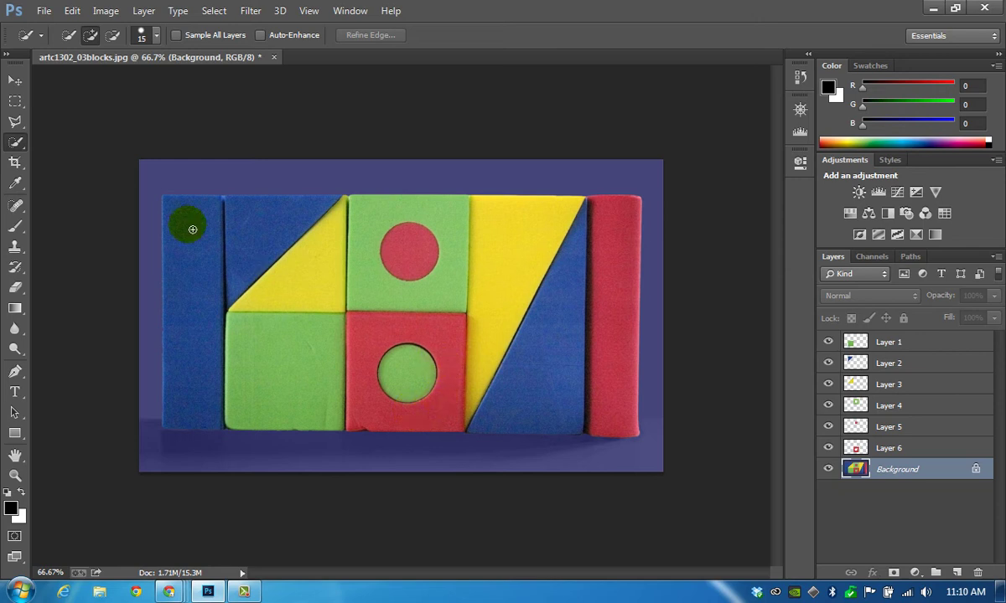
- Select the green circle inside the red block with the Elliptical Marquee and copy it to Layer 7
left_click(15, 101)
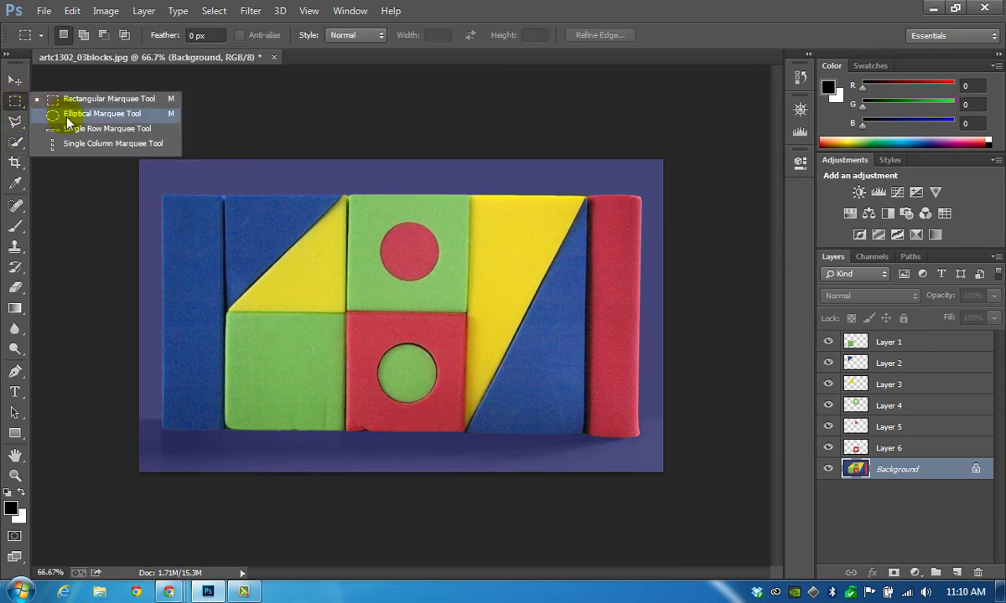
left_click(67, 118)
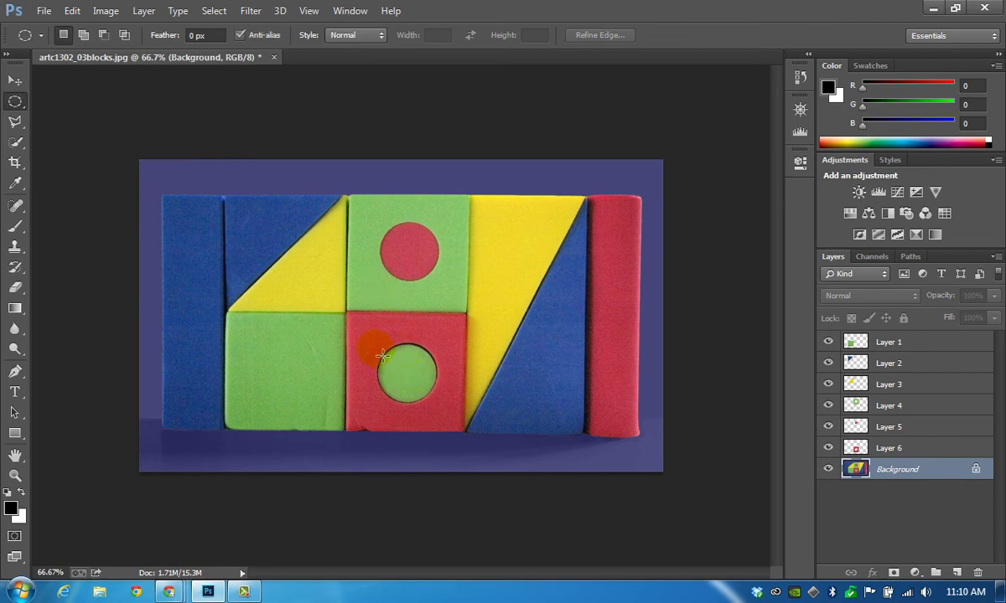
mouse_move(380, 352)
left_mouse_down()
mouse_move(442, 406)
mouse_move(383, 352)
left_mouse_up()
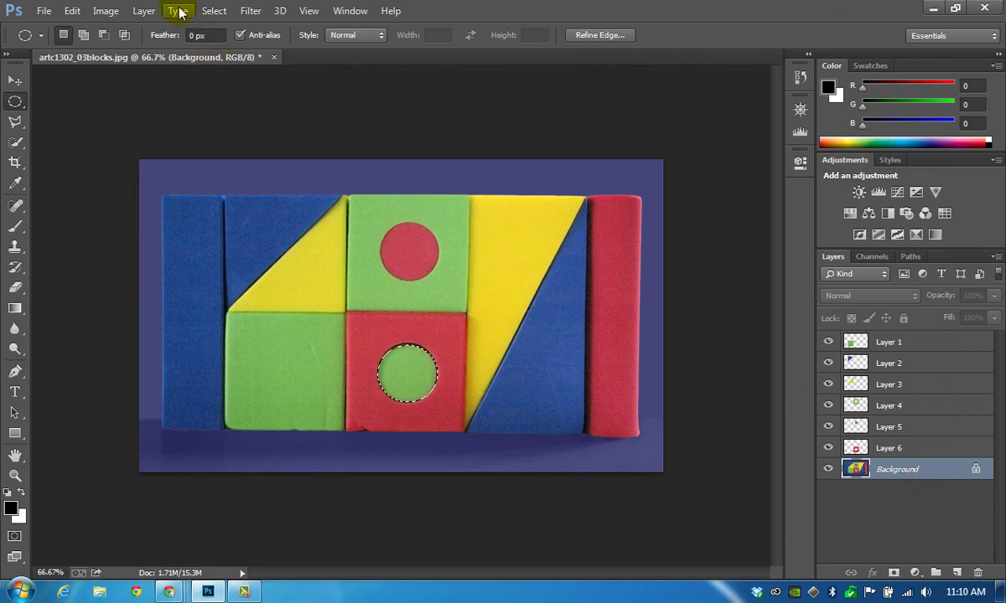
left_click(144, 10)
mouse_move(157, 28)
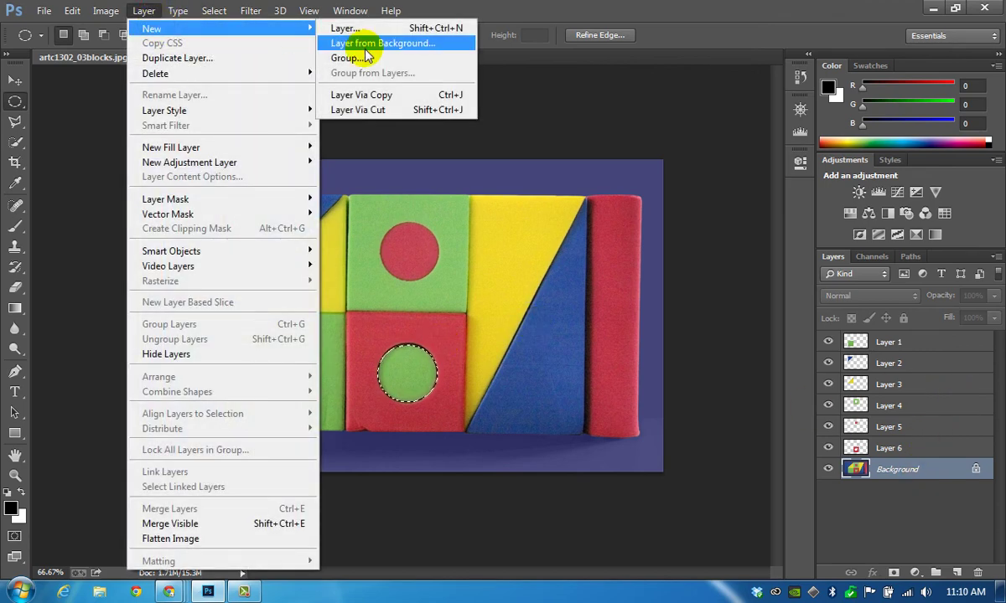
left_click(381, 96)
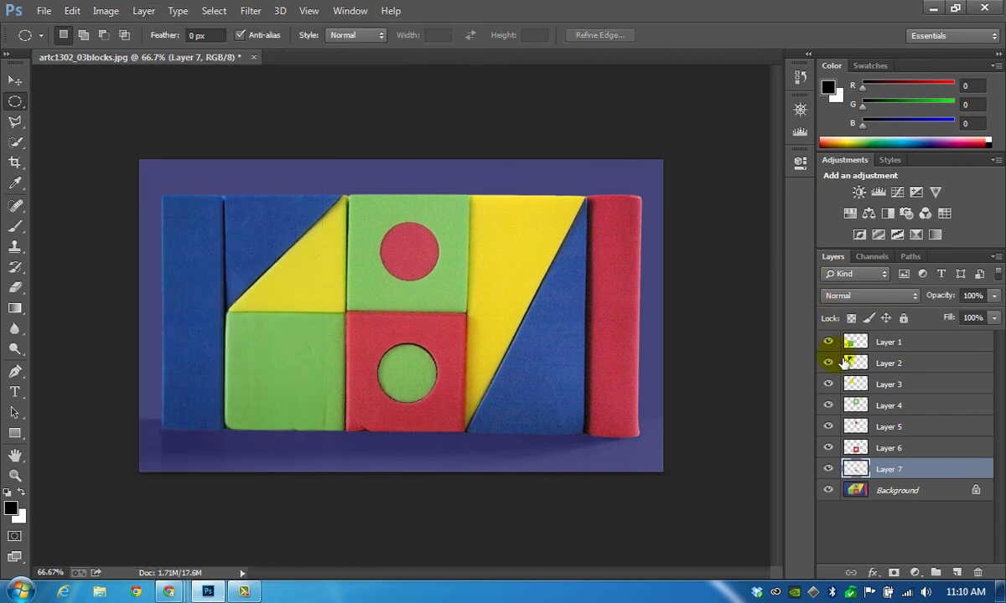
- Toggle the Background's visibility off, on, then off so the seven copied blocks show on transparency
left_click(829, 491)
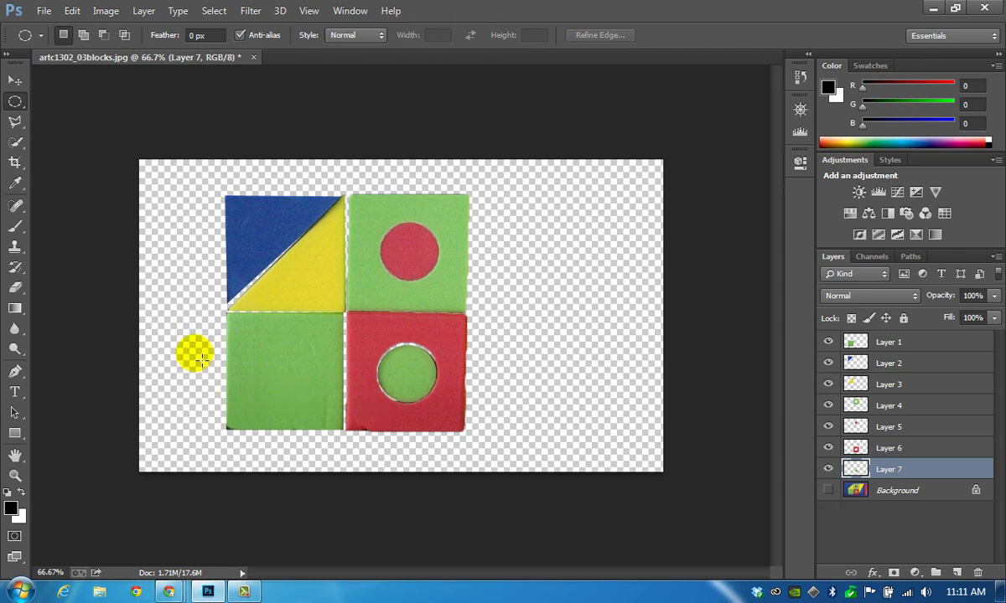
left_click(829, 491)
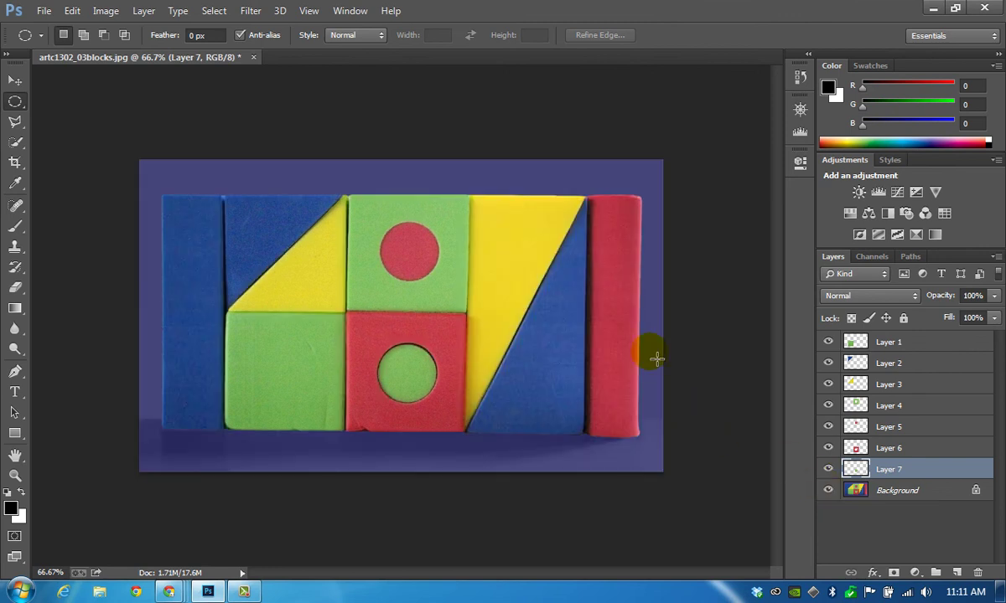
left_click(628, 221)
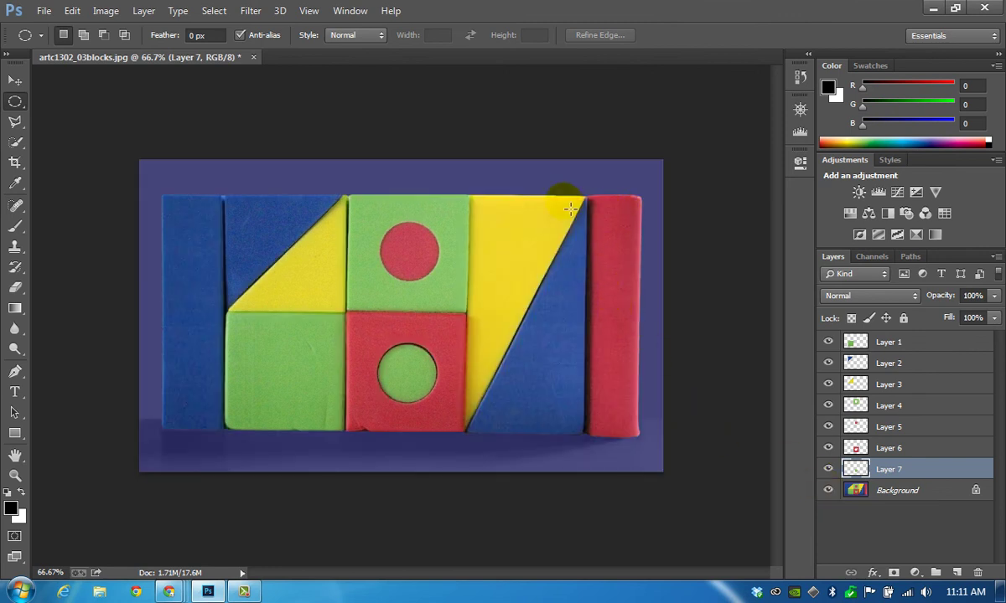
left_click(635, 216)
left_click(829, 491)
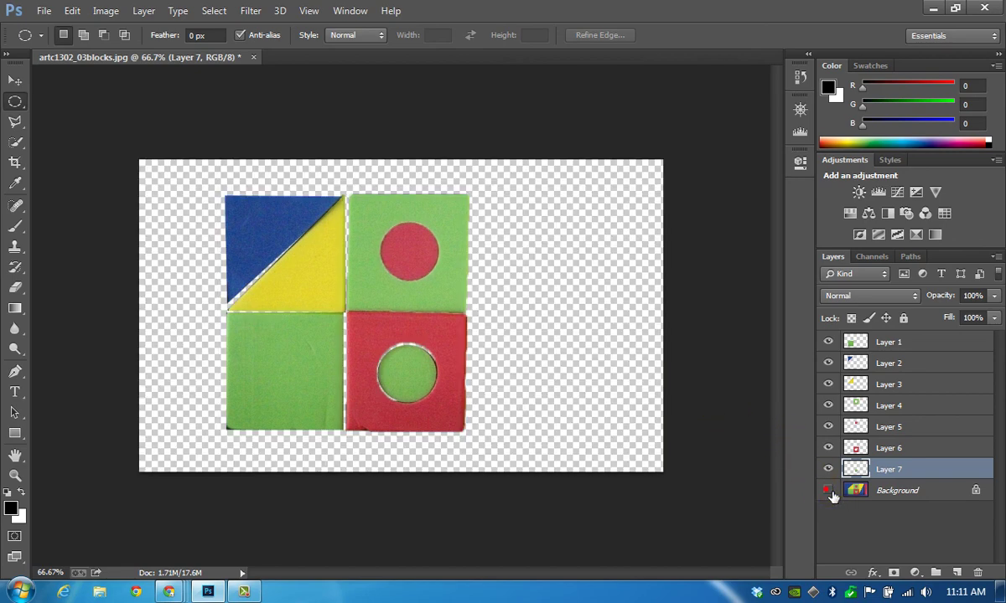